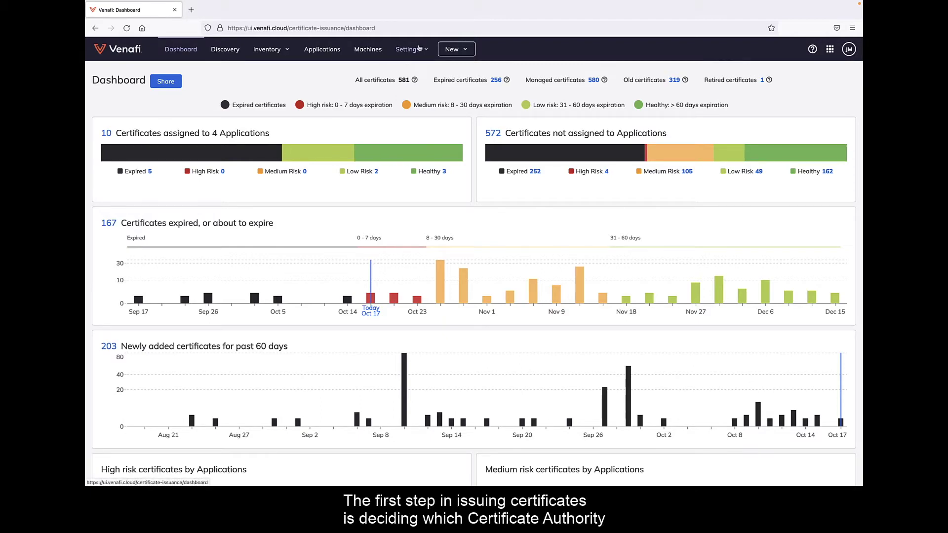
Review the Digicert and Built-In CA authorities and the CA types available to add
left_click(420, 48)
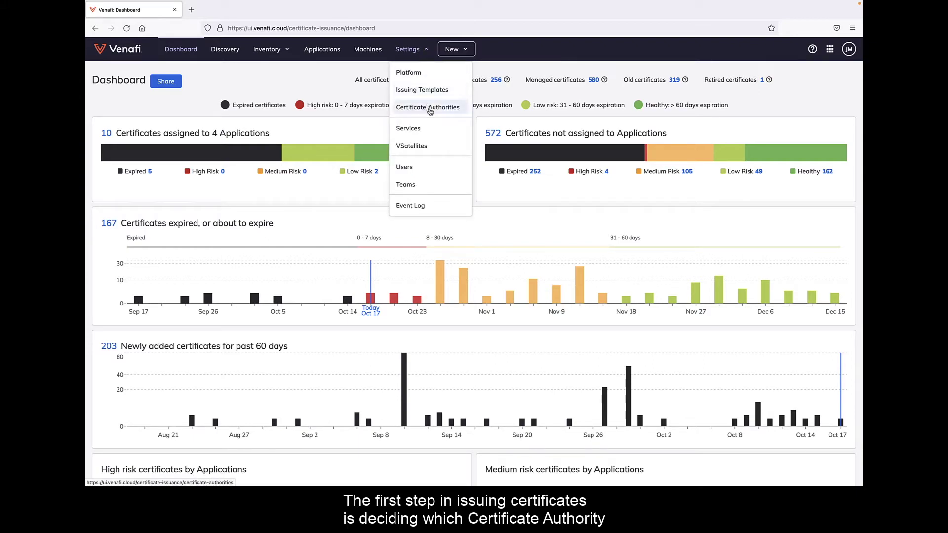
left_click(428, 108)
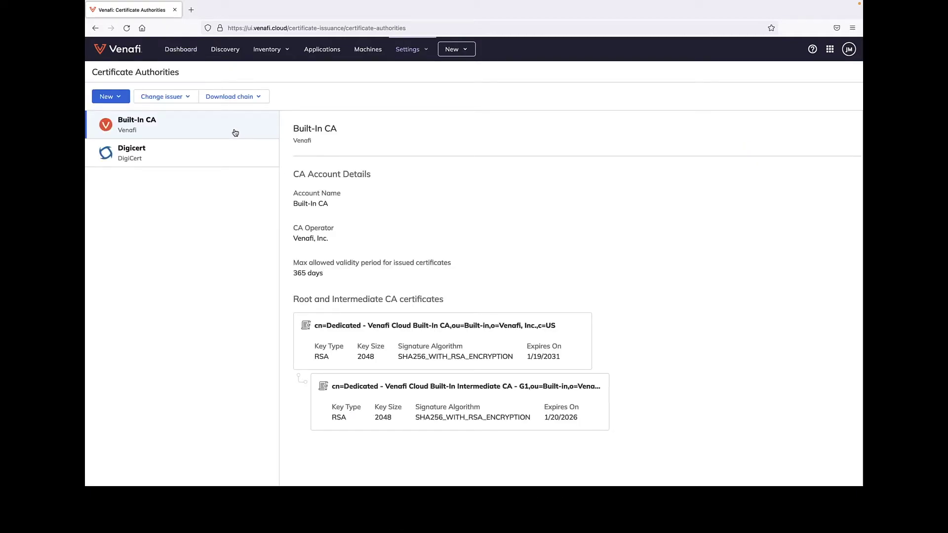
left_click(237, 158)
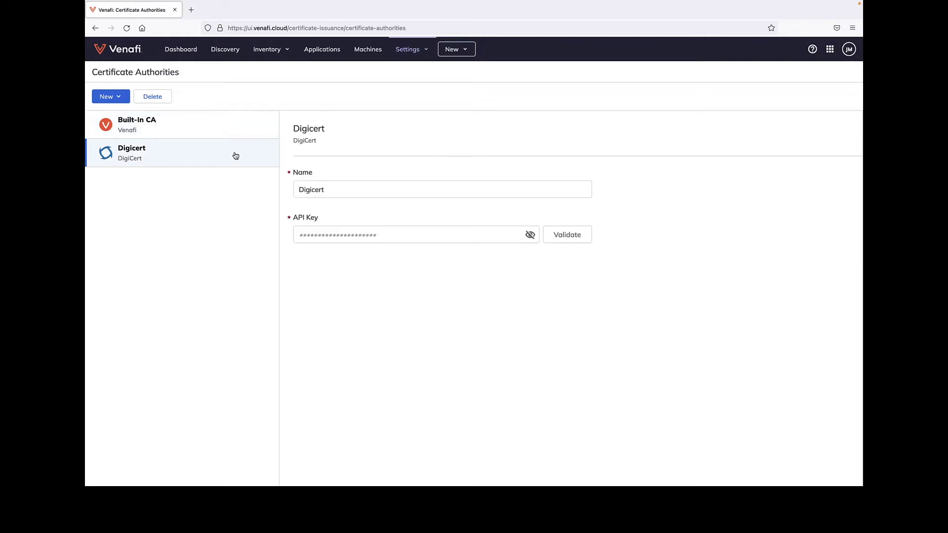
left_click(204, 131)
left_click(110, 97)
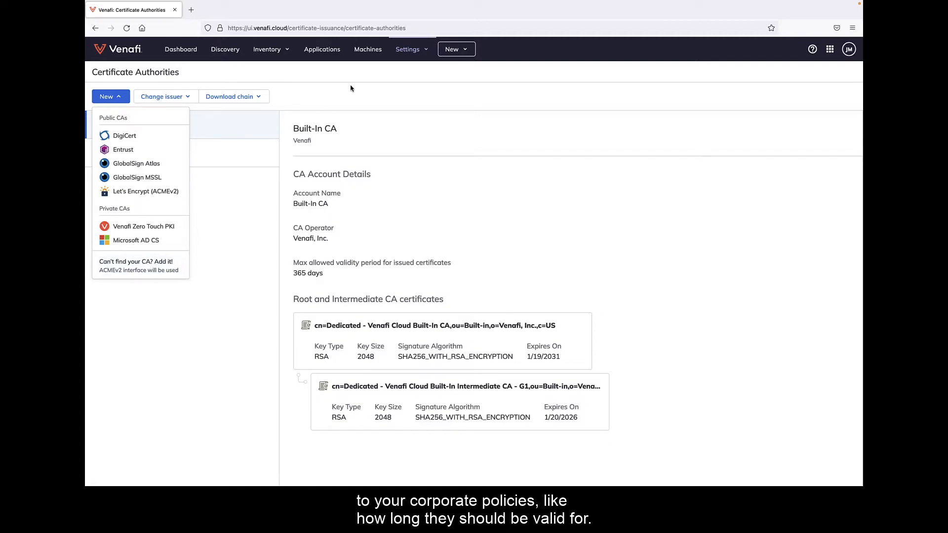
Open the Built-In Private CA template from the Issuing Templates page
left_click(403, 49)
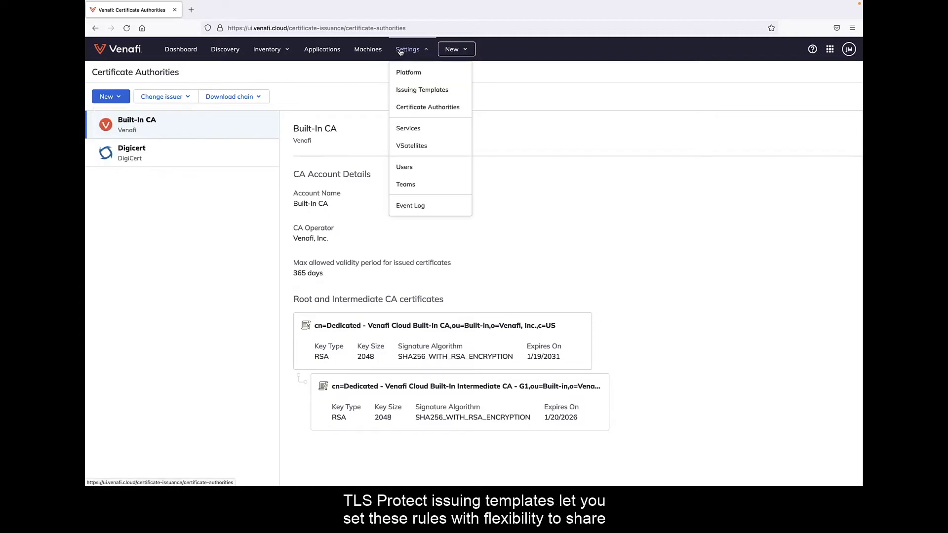
left_click(415, 90)
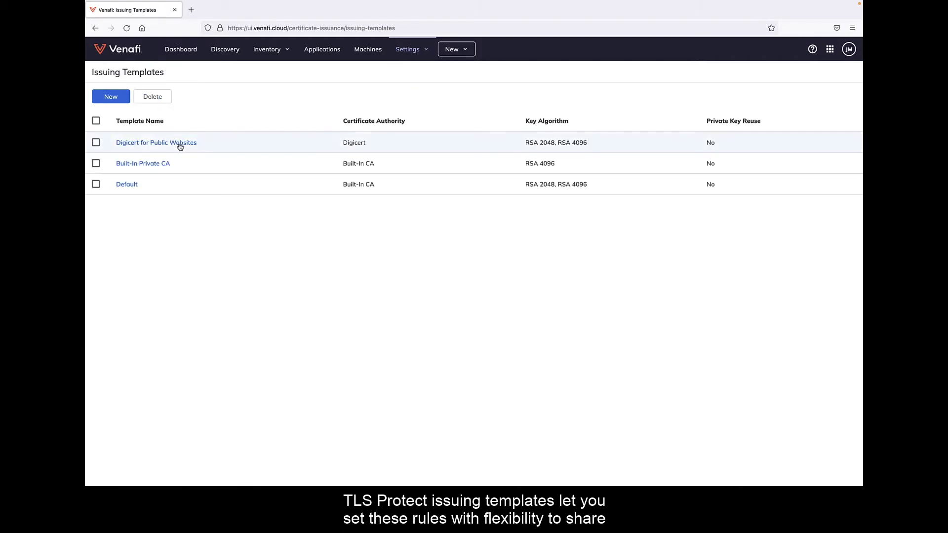
left_click(159, 166)
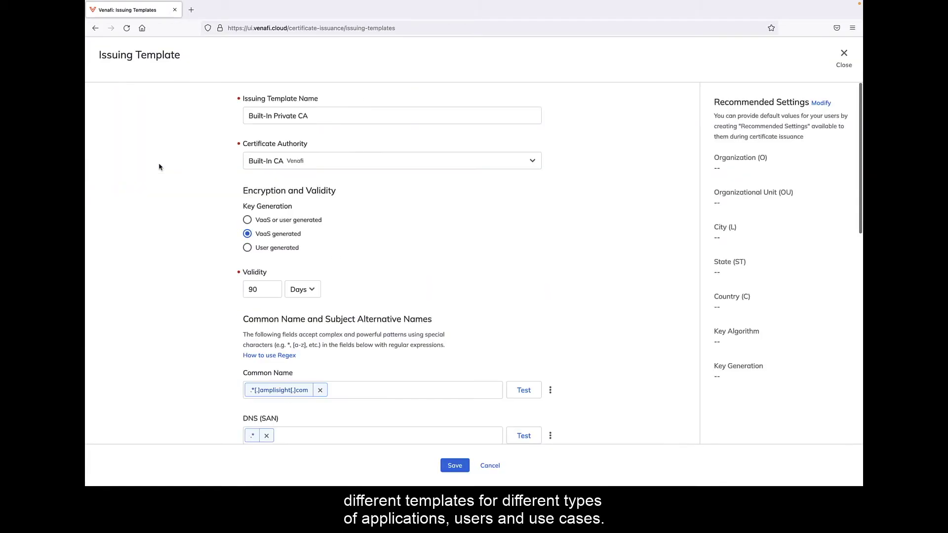
scroll(408, 196, "down", 5)
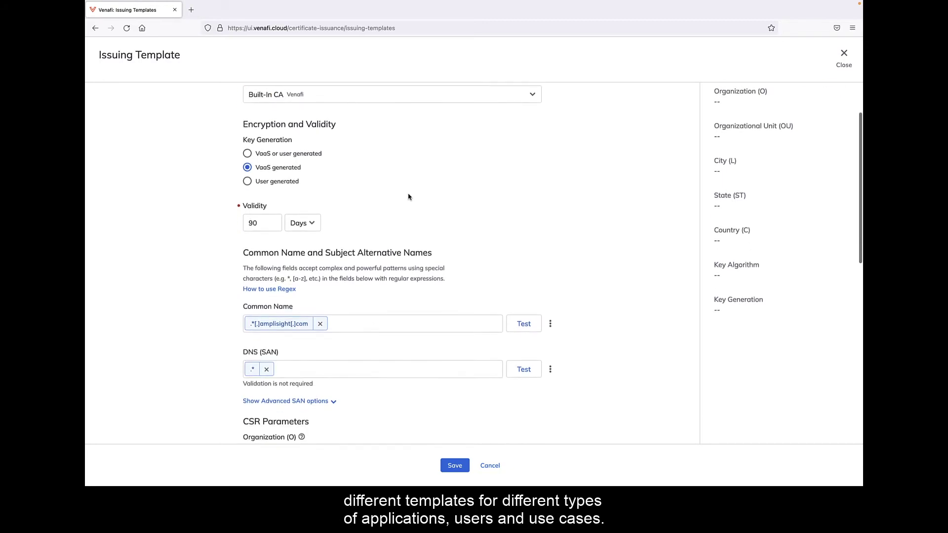
left_click(523, 225)
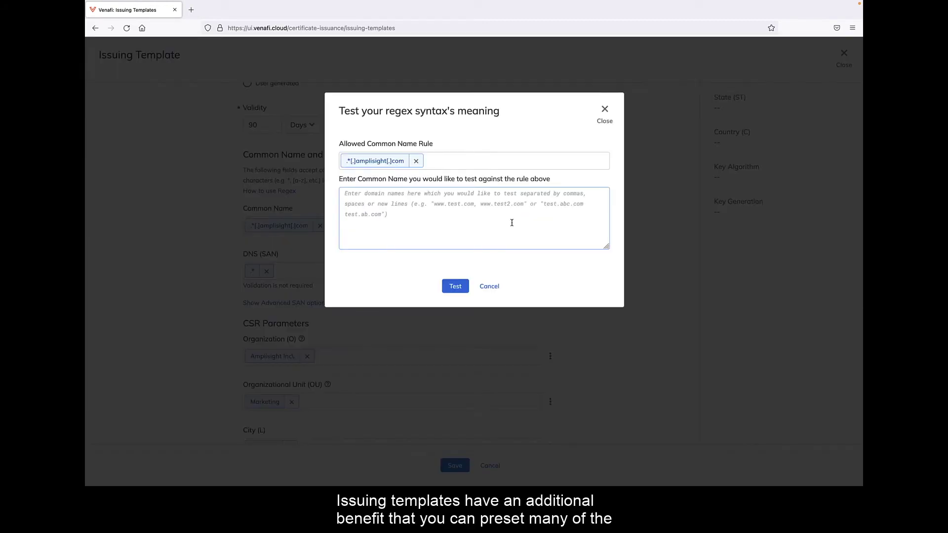
type("amplisight.c")
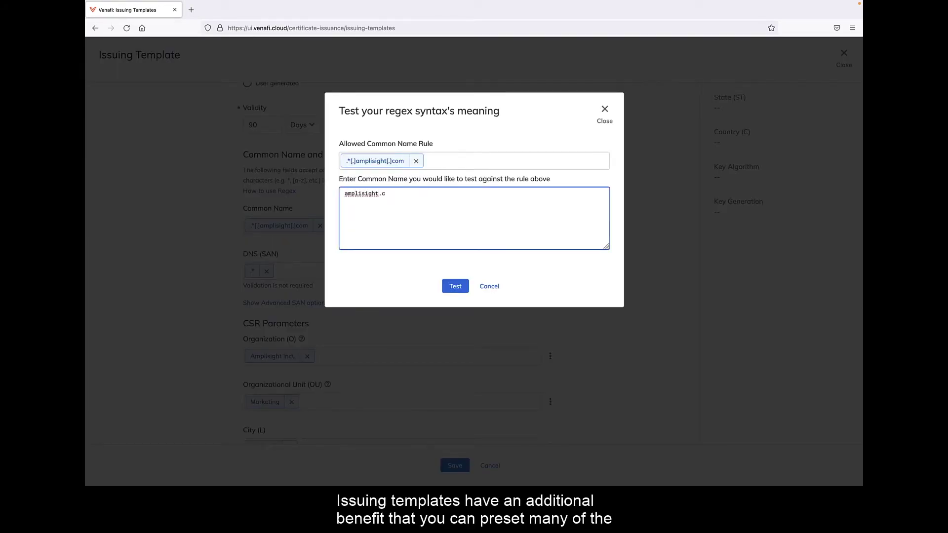
type("o")
left_click(455, 287)
left_click(462, 203)
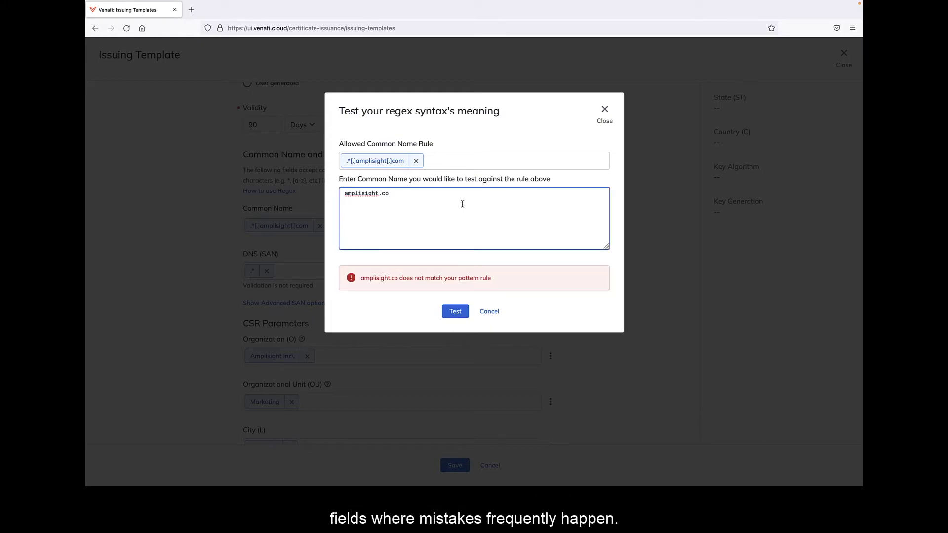
type("www.amplisight.com")
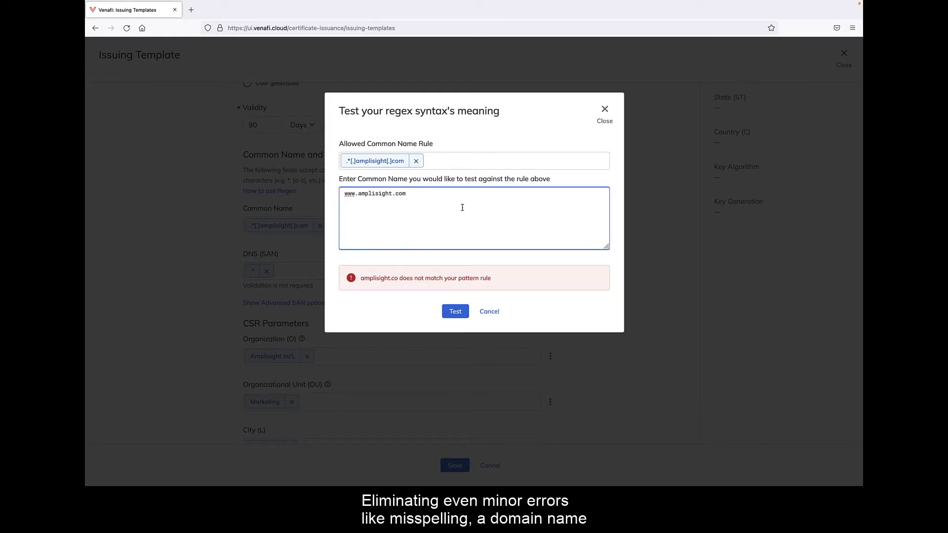
left_click(455, 312)
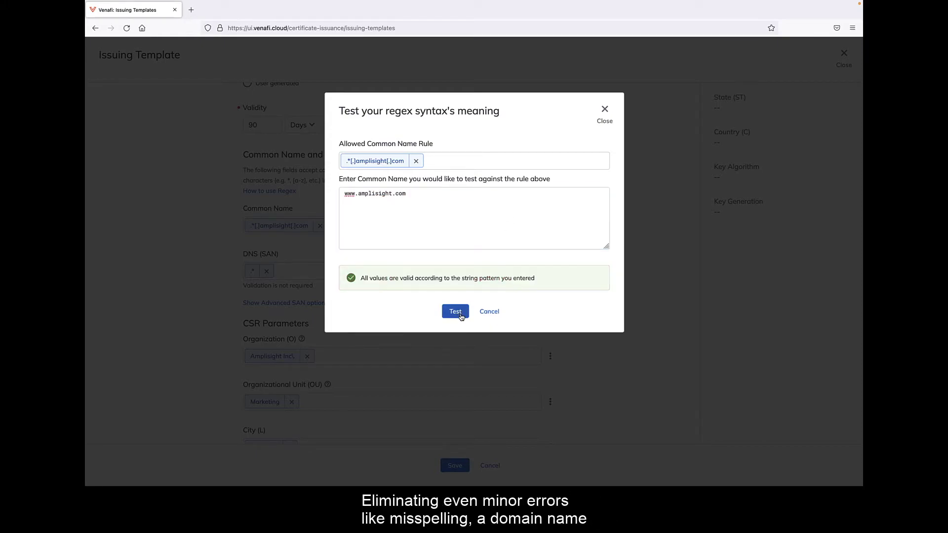
left_click(605, 110)
scroll(511, 292, "down", 3)
scroll(494, 393, "down", 3)
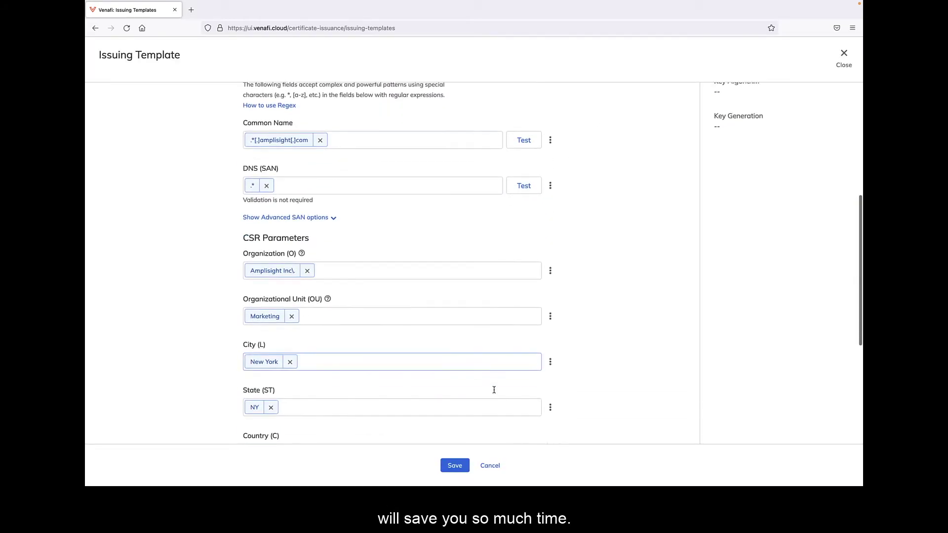
scroll(495, 393, "down", 2)
scroll(495, 393, "down", 3)
scroll(496, 393, "down", 2)
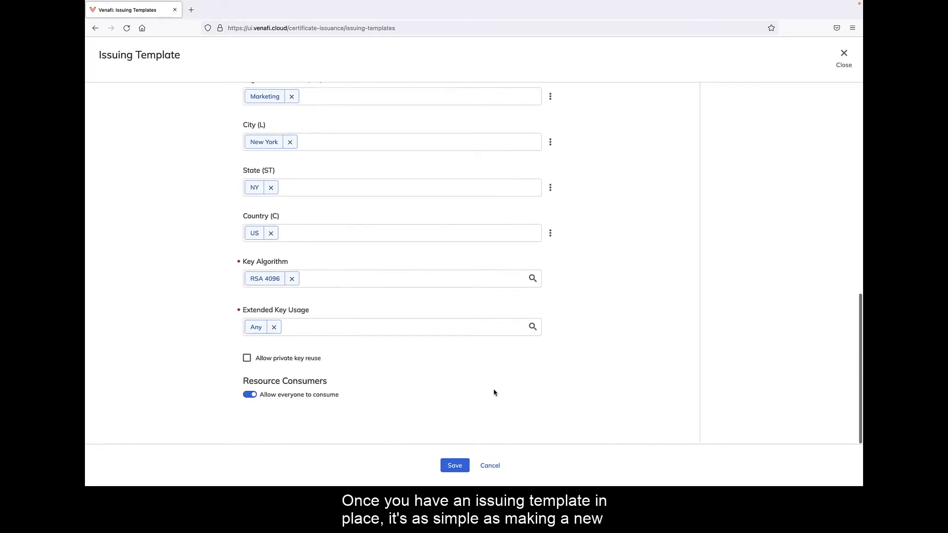
left_click(455, 465)
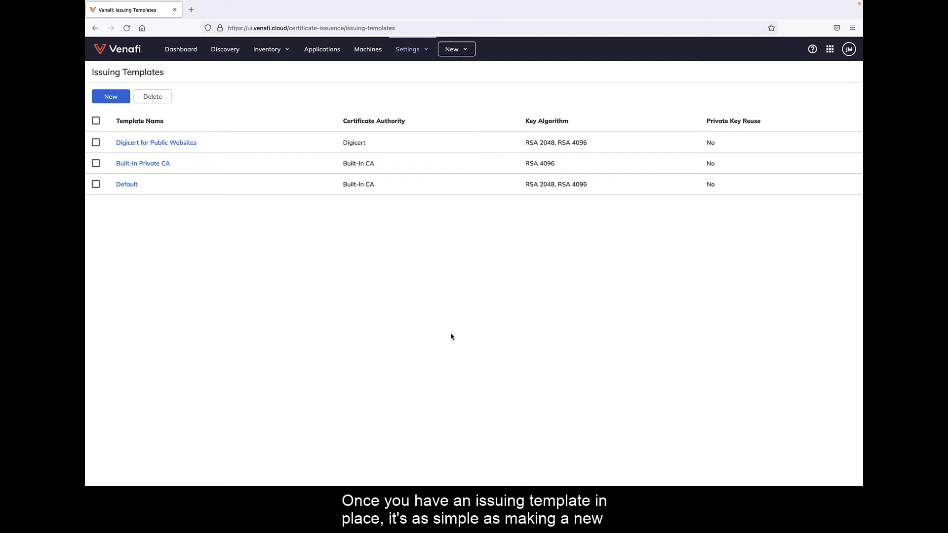
left_click(464, 51)
Start an Apache certificate request for Dev Test Sites using the Built-In Private CA use case
left_click(471, 72)
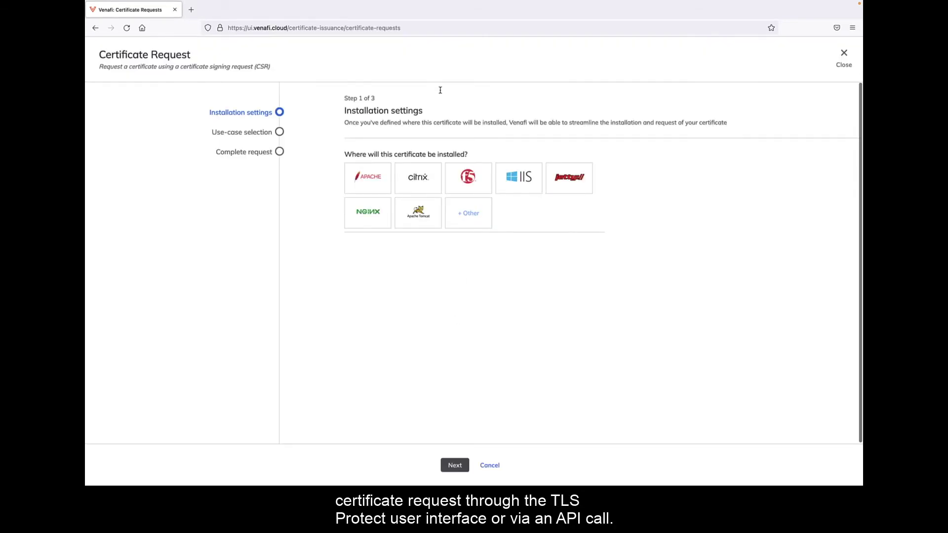
left_click(369, 187)
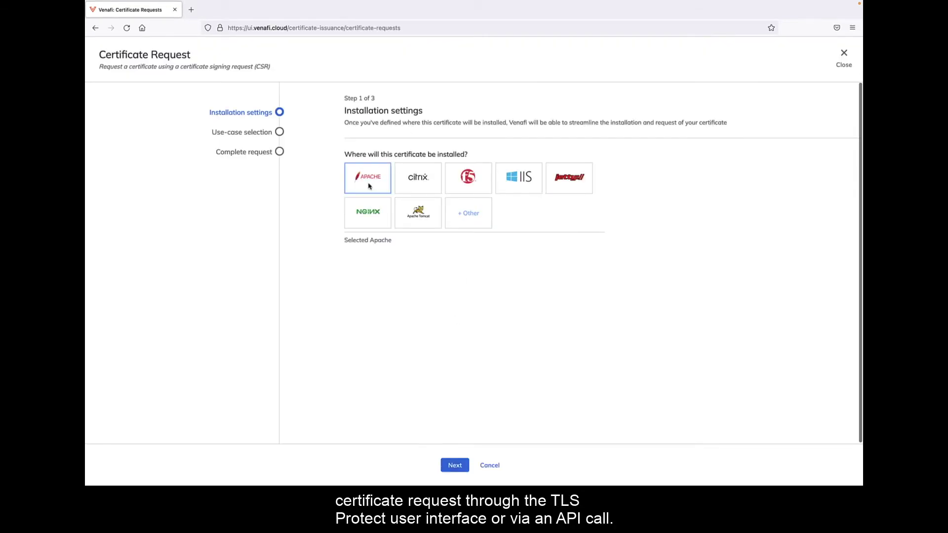
left_click(455, 465)
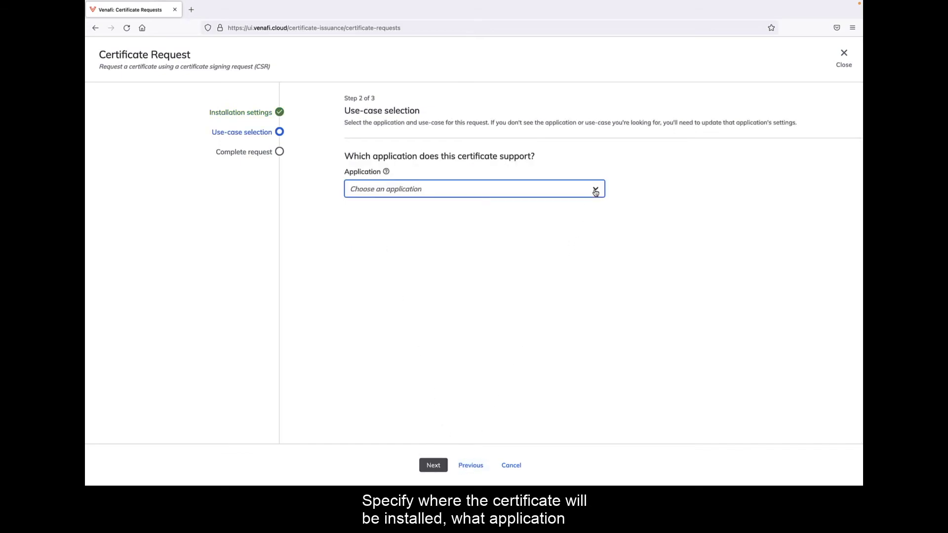
left_click(595, 192)
left_click(541, 225)
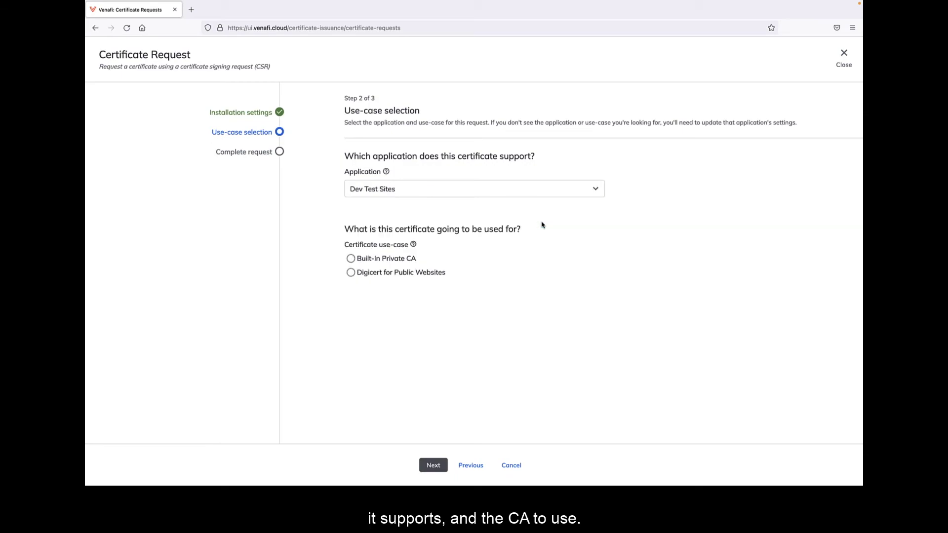
left_click(350, 259)
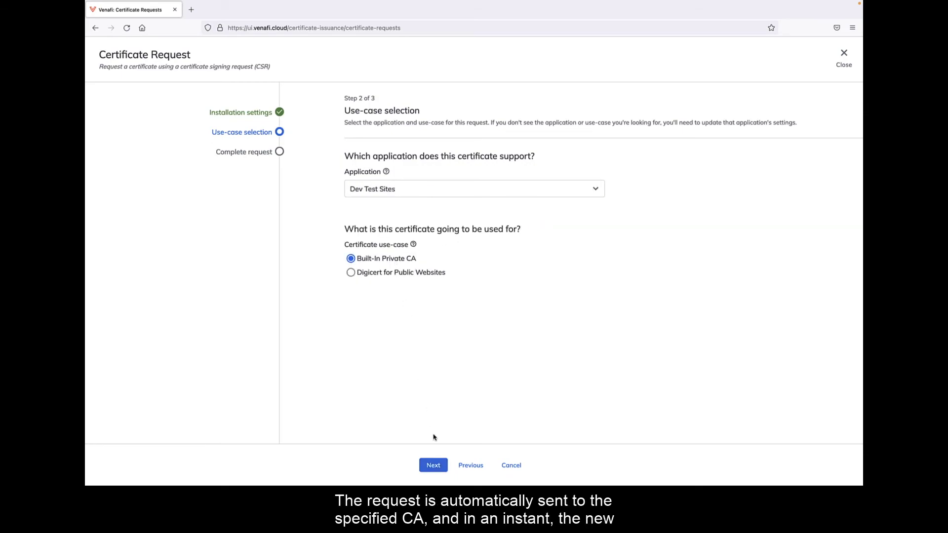
left_click(434, 466)
left_click(351, 173)
left_click(492, 319)
type("www.amplisight.com")
key("Return")
key("Tab")
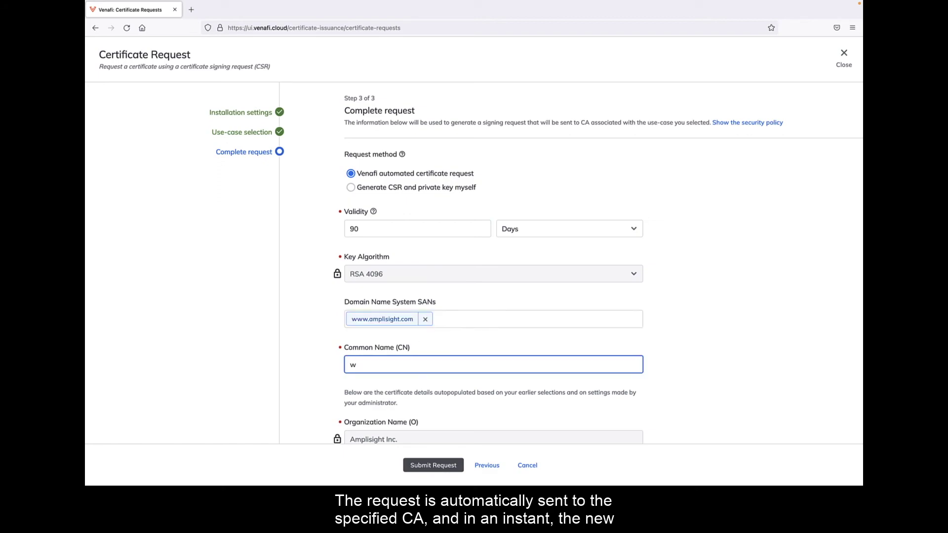
type("www.amplisight.com")
scroll(493, 296, "down", 5)
scroll(493, 296, "down", 5)
scroll(492, 296, "down", 1)
key("Tab")
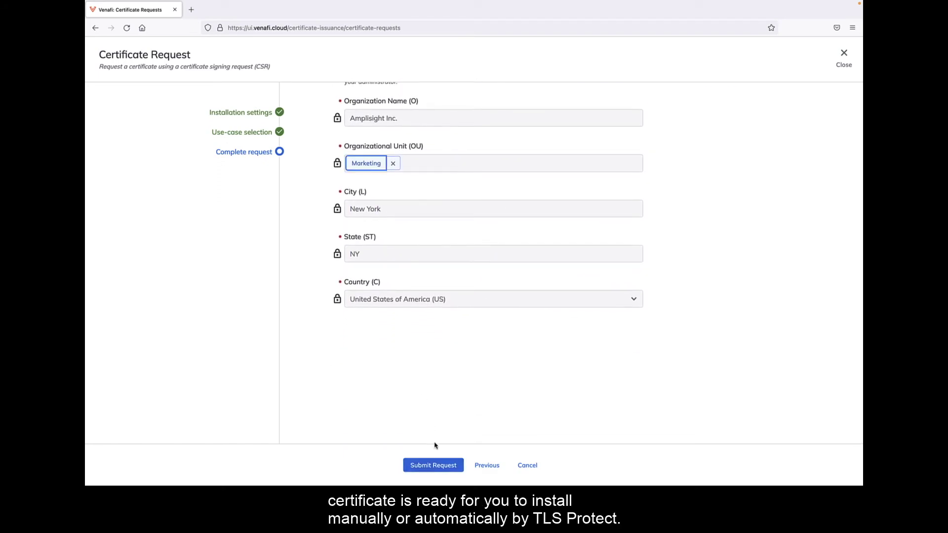
left_click(434, 466)
left_click(96, 167)
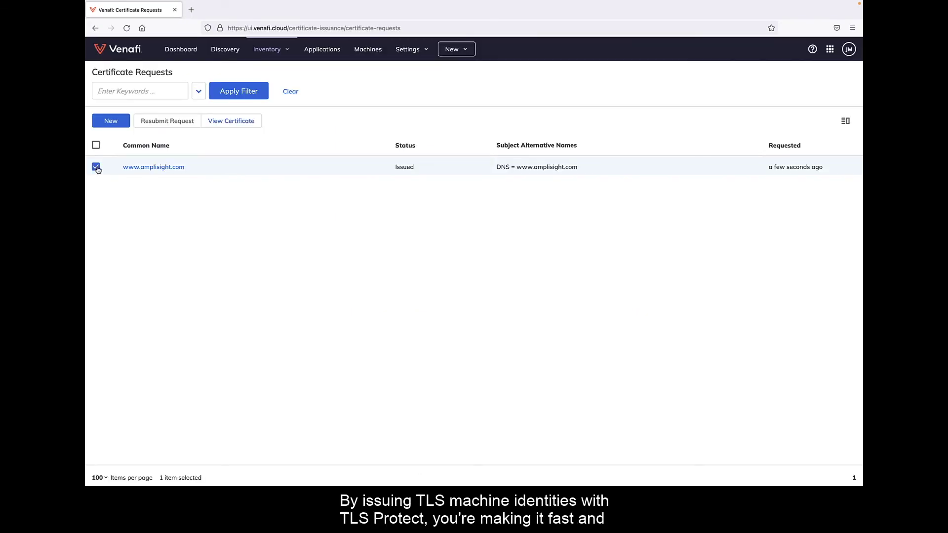
left_click(232, 121)
left_click(334, 131)
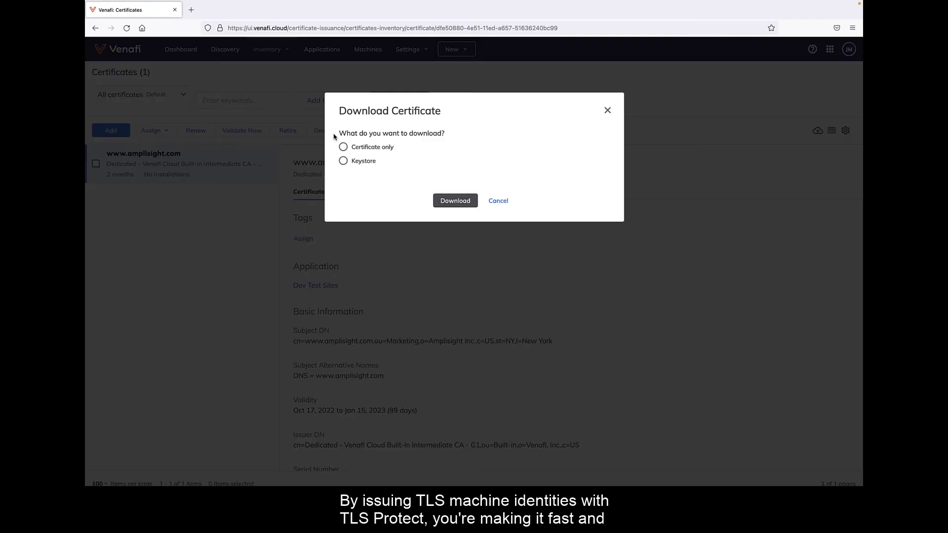
left_click(345, 161)
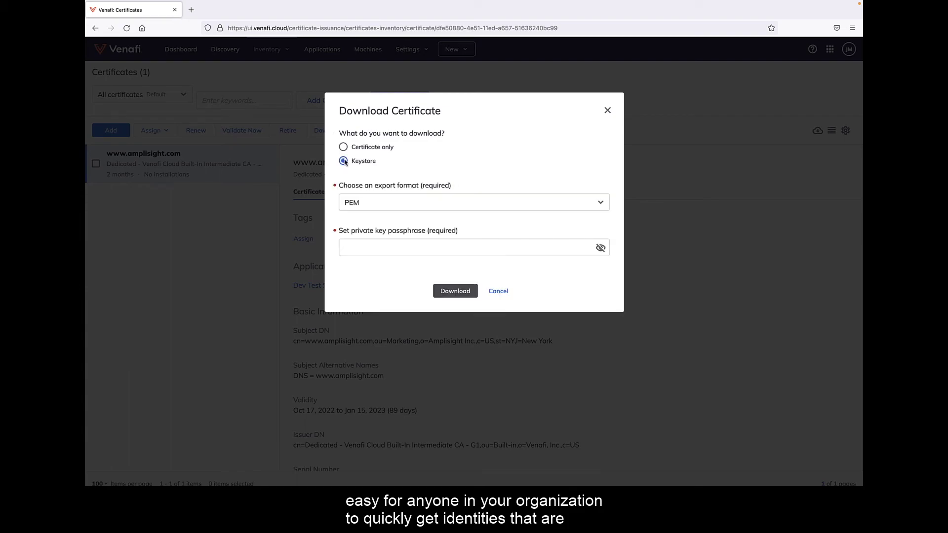
left_click(475, 247)
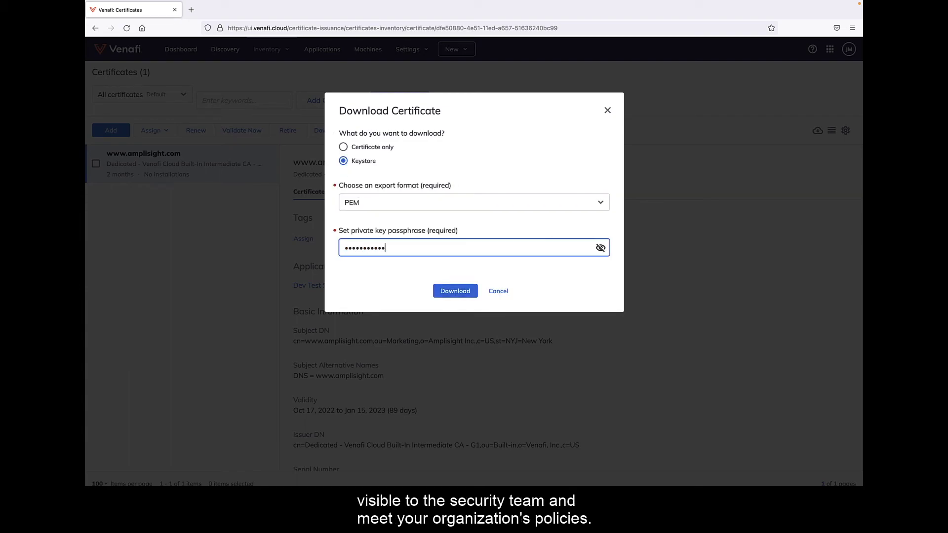
left_click(455, 291)
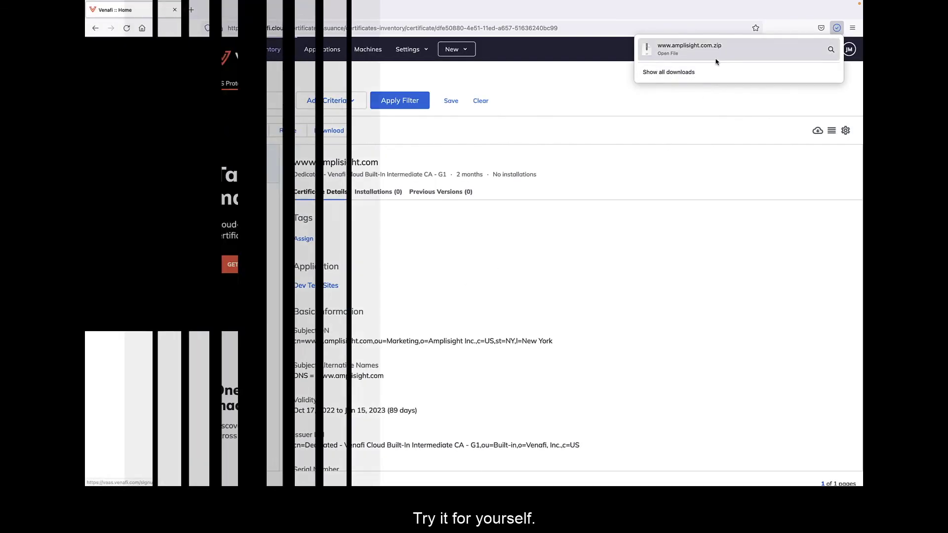